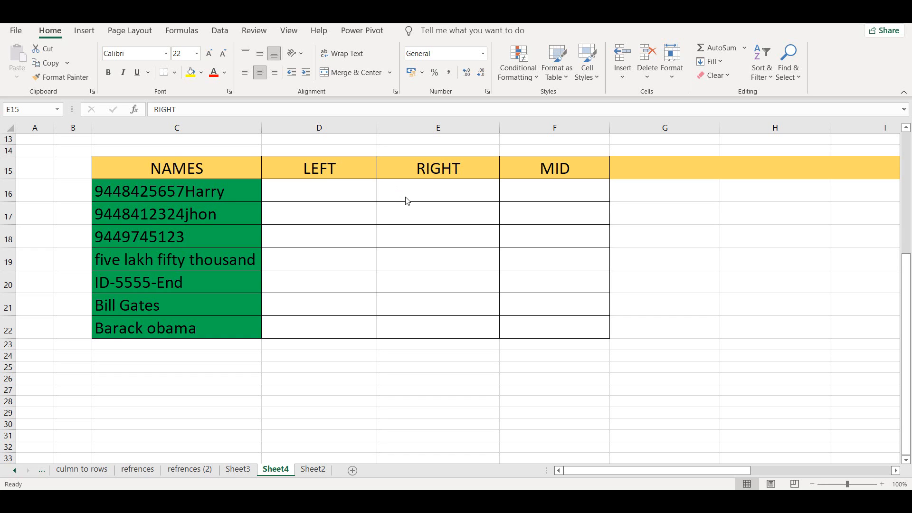
left_click(550, 232)
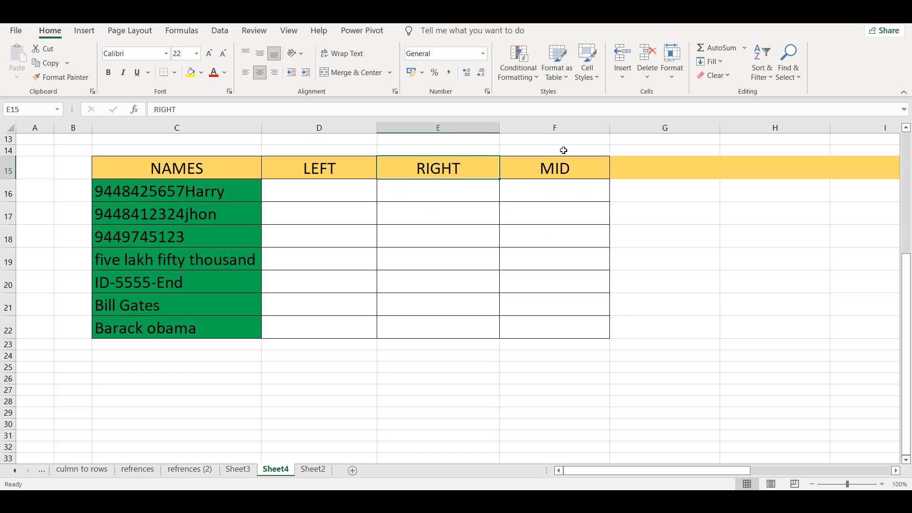
left_click_drag(560, 167, 551, 260)
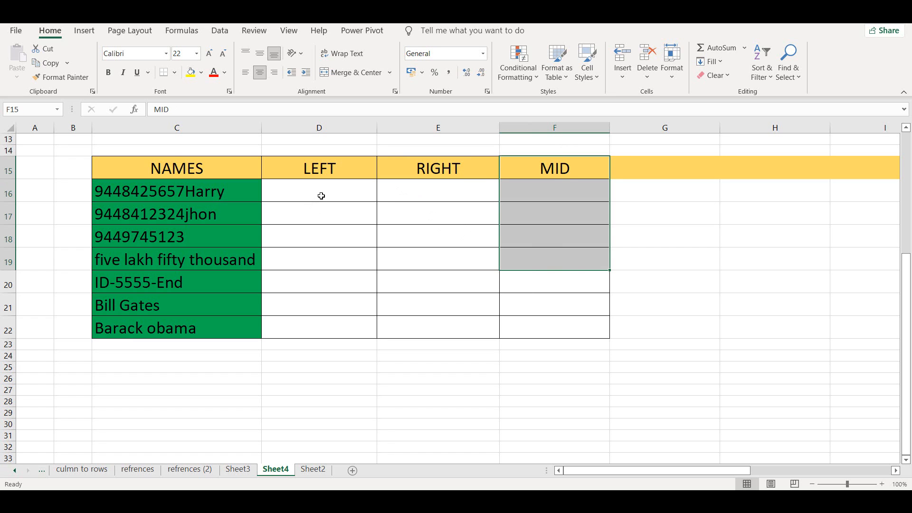
left_click(321, 195)
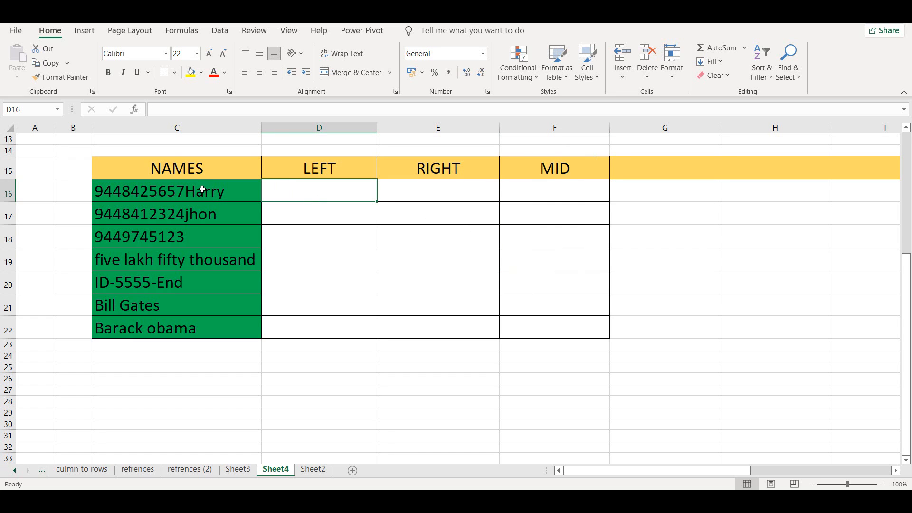
left_click_drag(202, 190, 190, 325)
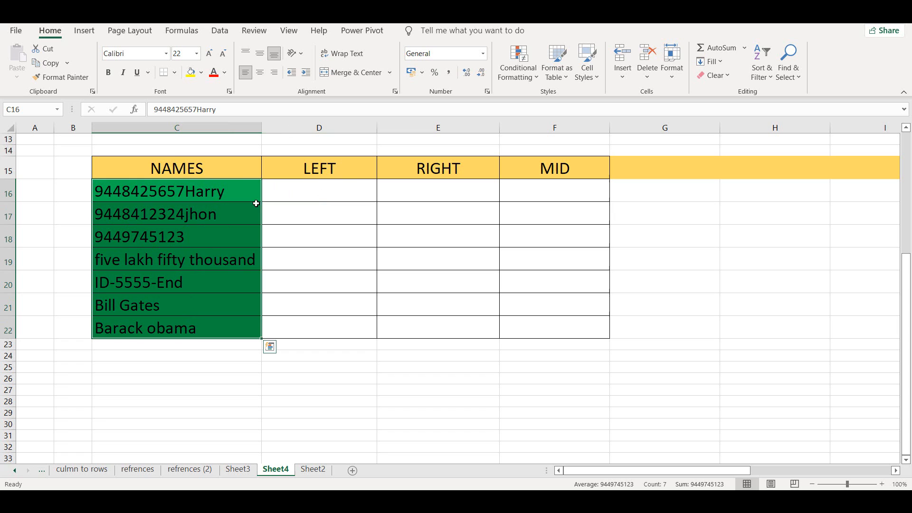
- Enter =LEFT(C16,10) in D16 to extract the first 10 characters of the first NAMES entry
left_click(316, 190)
type("=le")
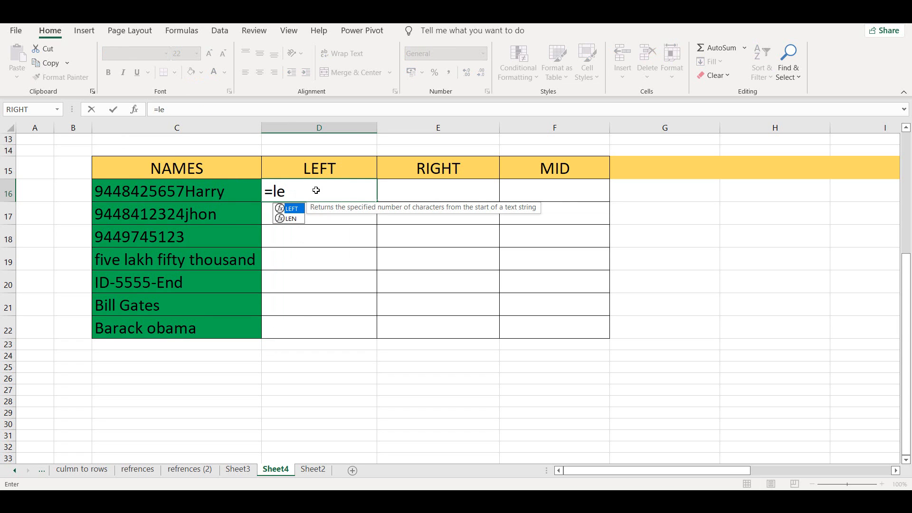
double_click(297, 210)
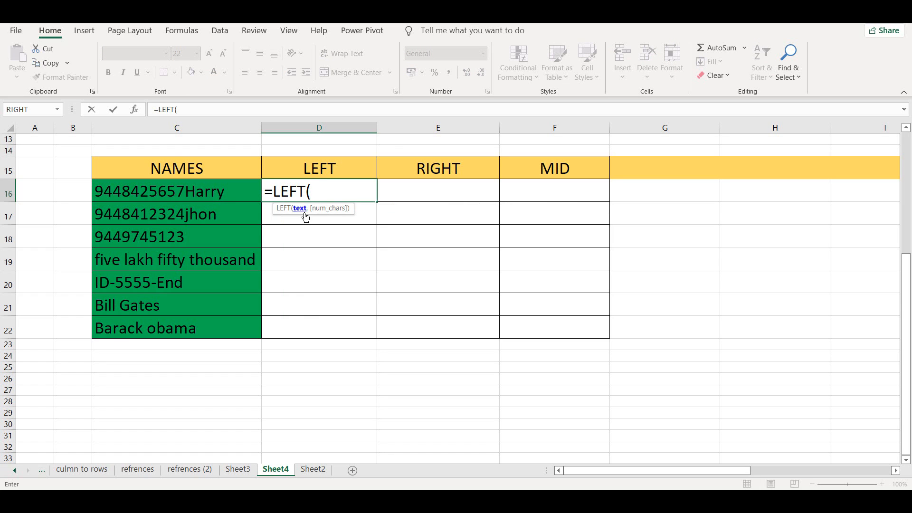
left_click(199, 188)
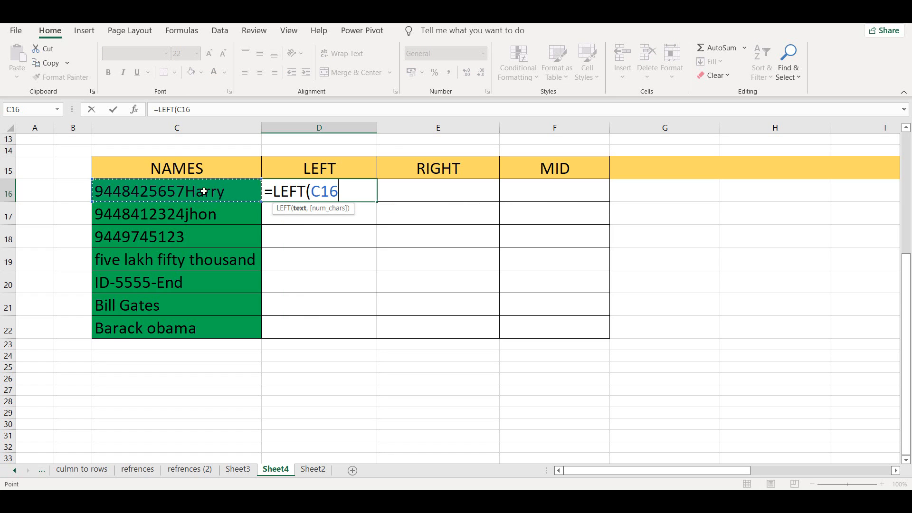
type(",")
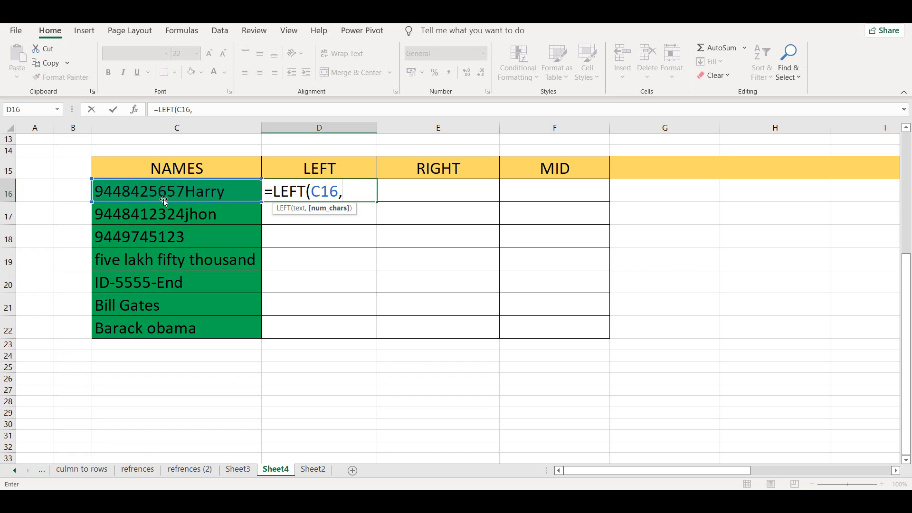
type("10)")
key("Return")
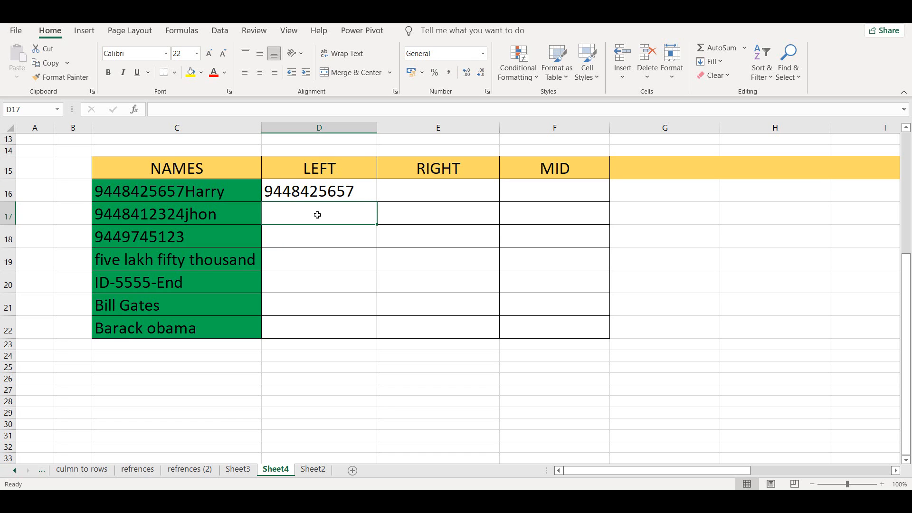
- Enter =LEFT(C17,10) in D17 and fill the formula down the LEFT column to D22
type("=l")
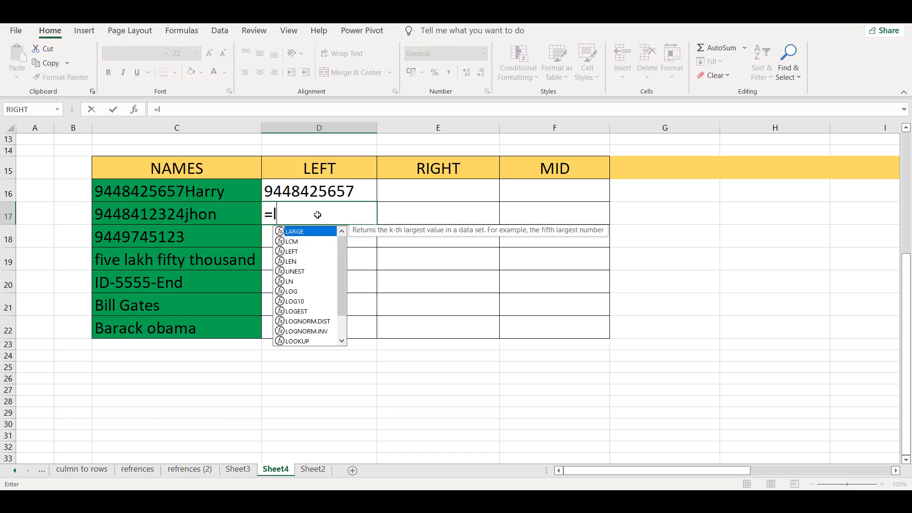
type("eft")
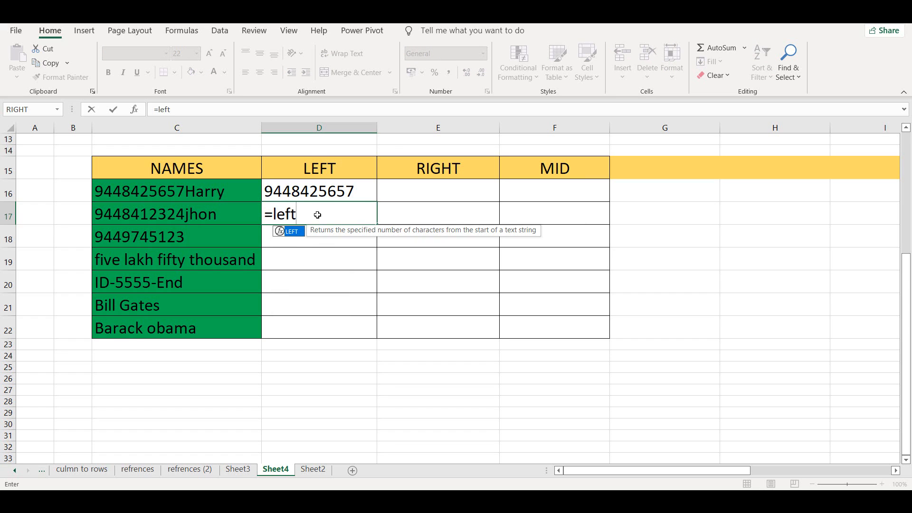
type("(")
left_click(224, 226)
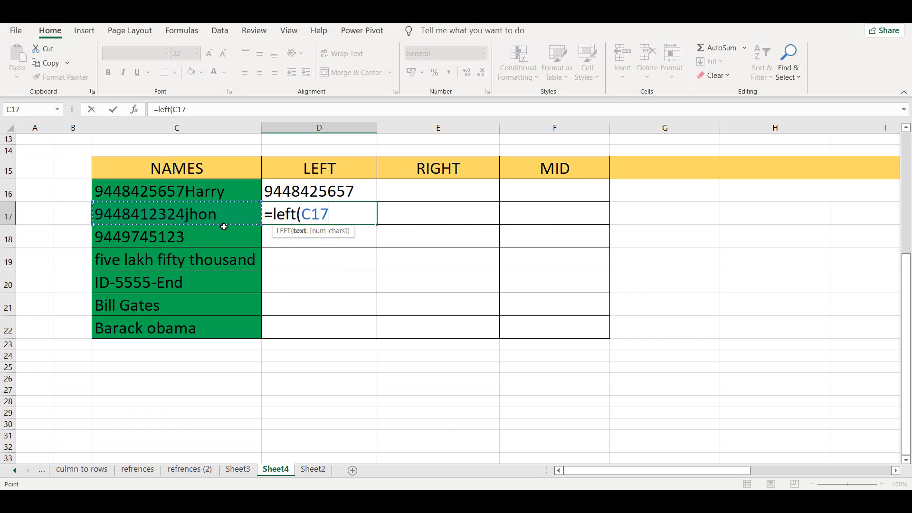
type(",10")
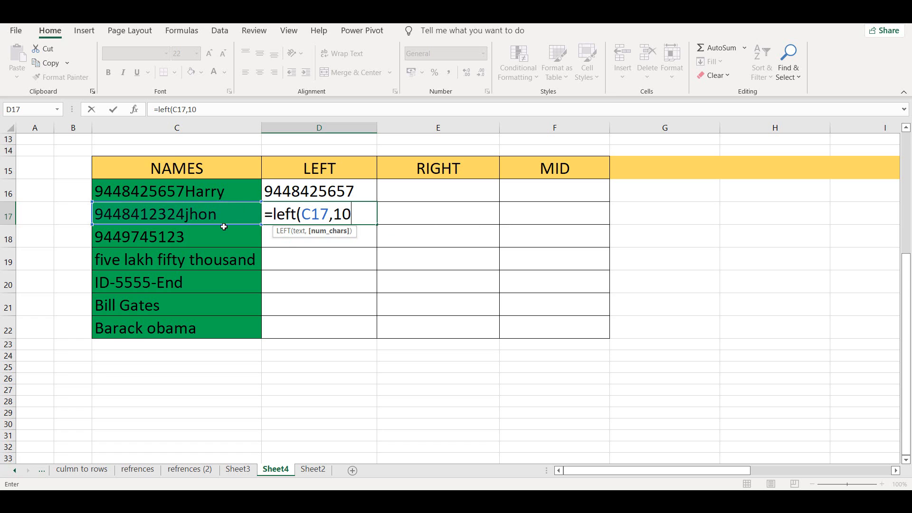
type(")")
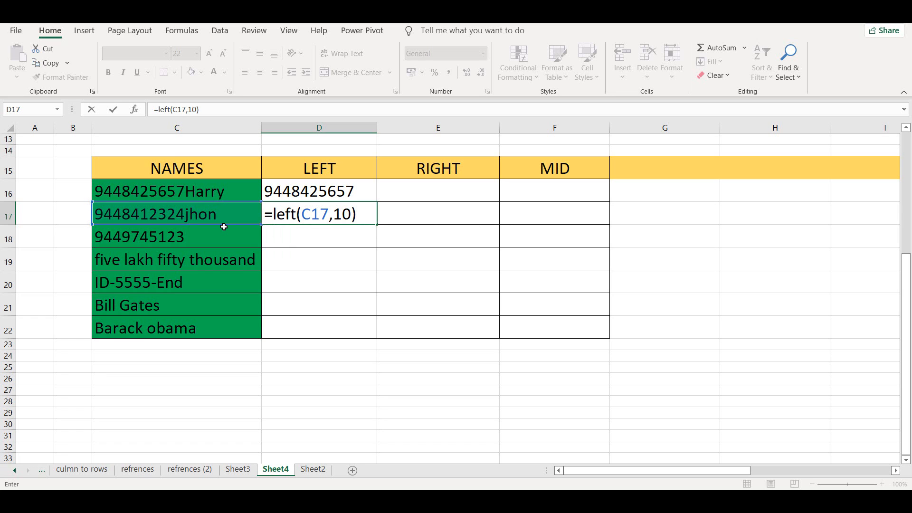
key("ctrl+Return")
left_click_drag(377, 224, 380, 334)
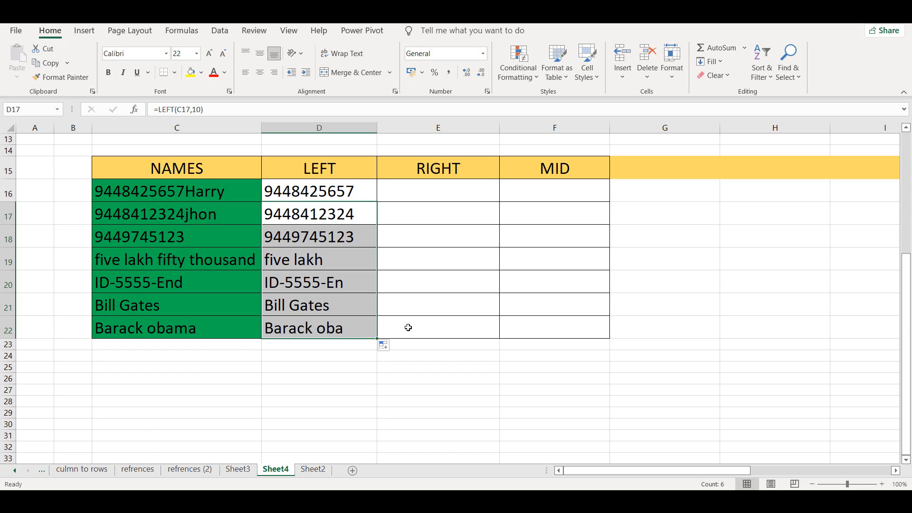
- Enter =RIGHT(C16,5) in E16 to extract the last 5 characters of the first NAMES entry
left_click(423, 191)
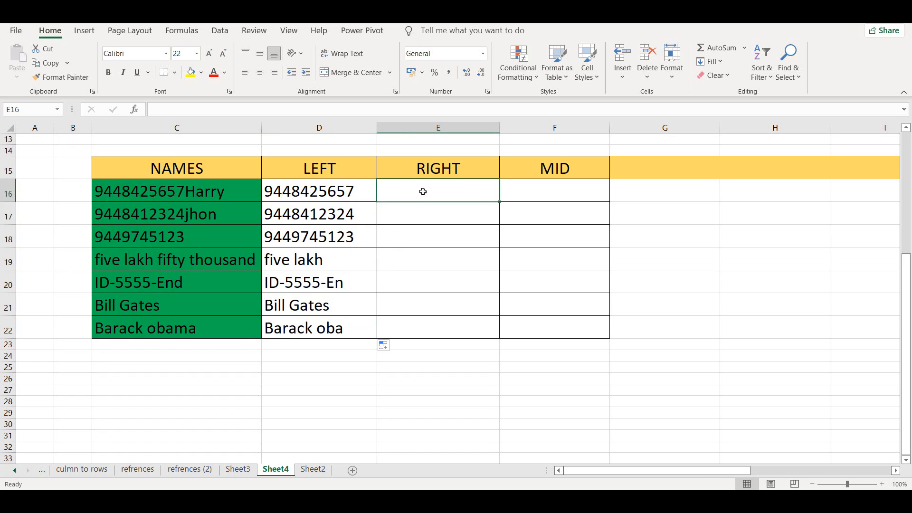
type("=r")
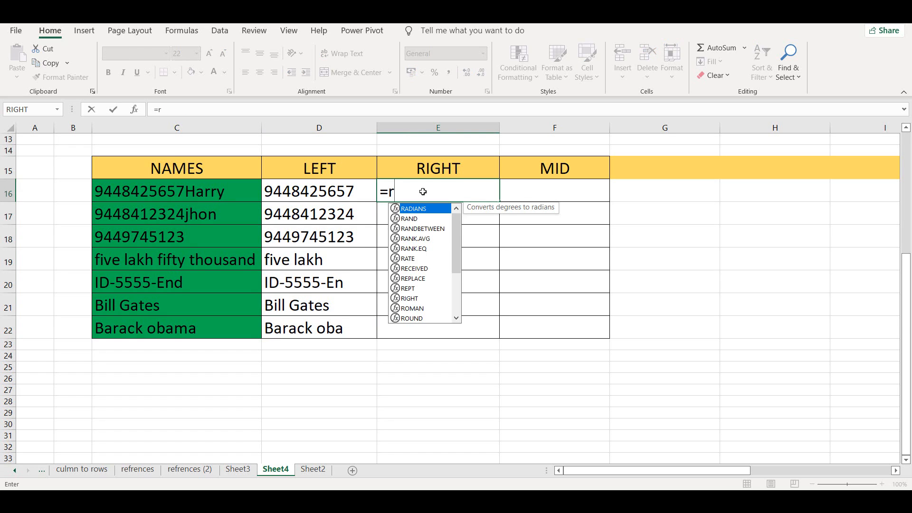
double_click(405, 299)
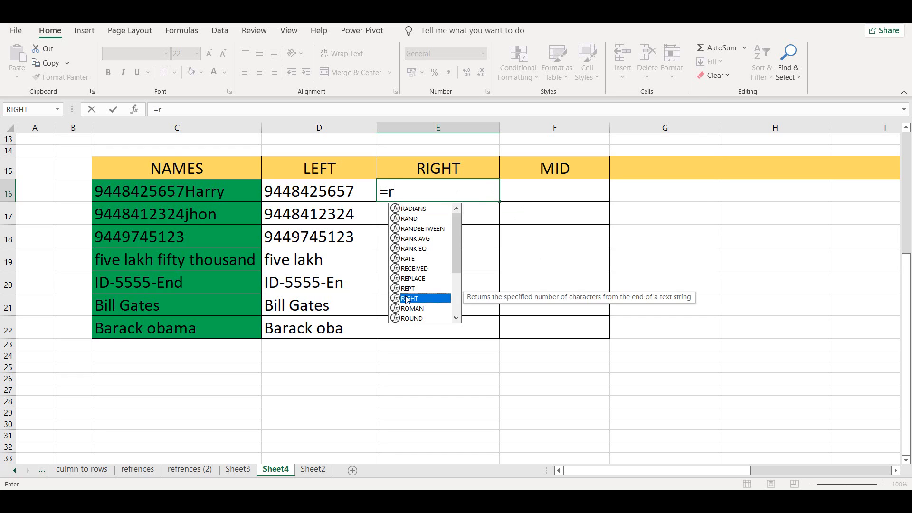
left_click(244, 192)
type(",")
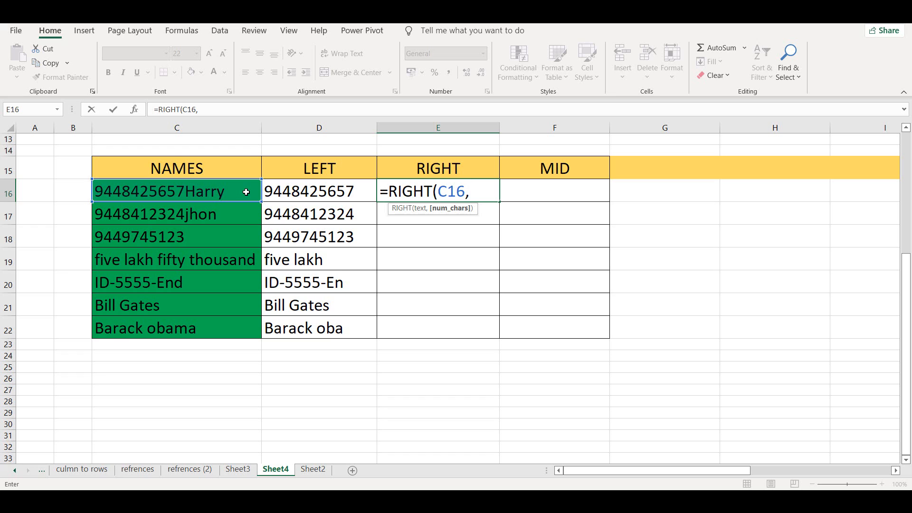
type("5)")
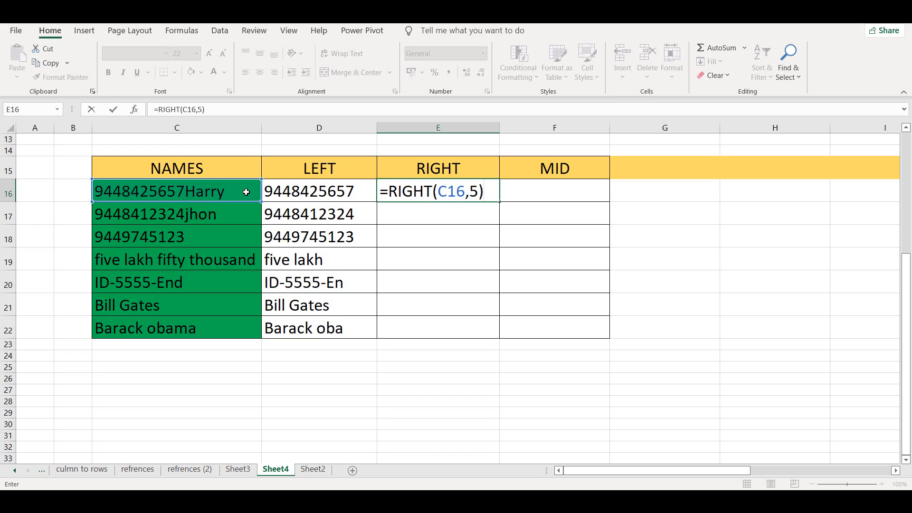
key("Return")
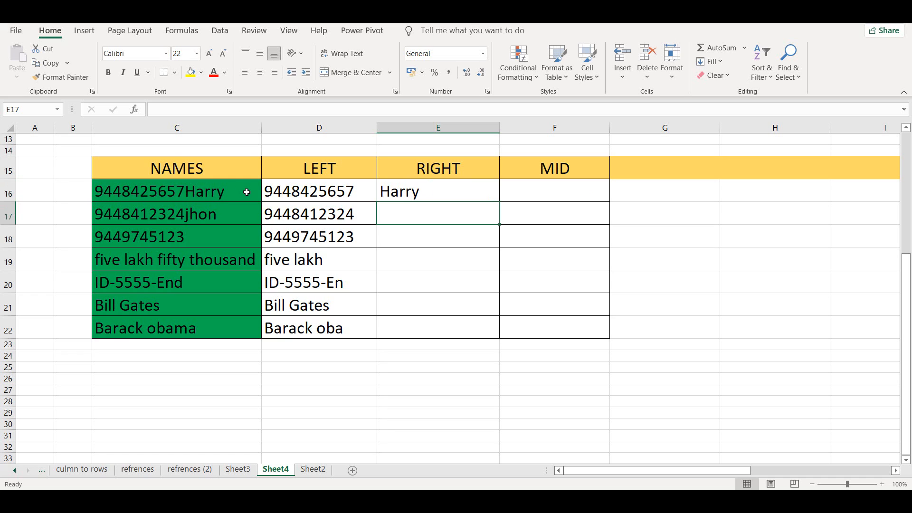
- Fill the RIGHT formula from E16 down to E22
left_click(472, 199)
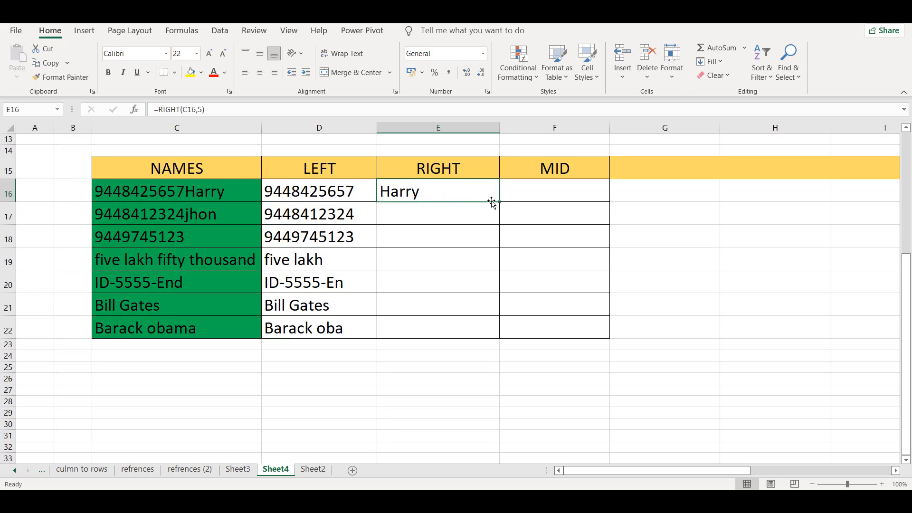
left_click_drag(498, 201, 497, 245)
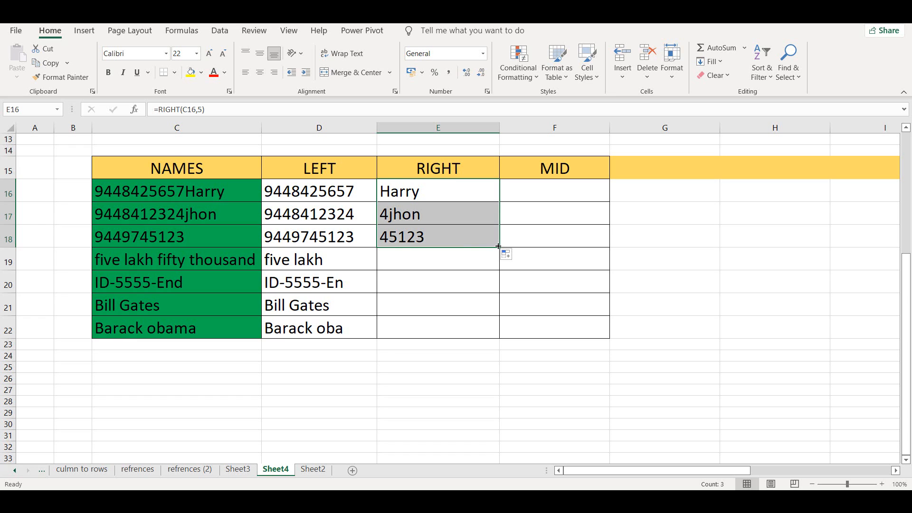
left_click_drag(498, 246, 502, 338)
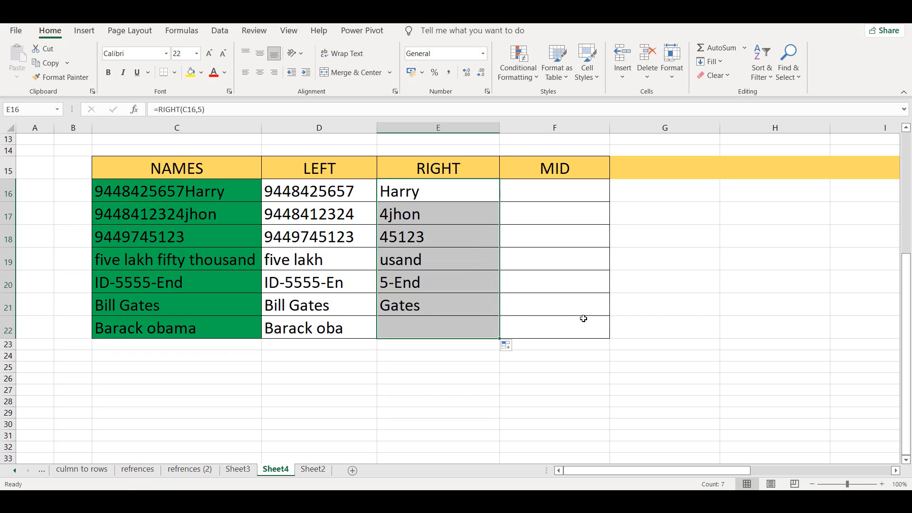
- Enter =MID(C16,3,6) in F16 to extract 6 characters of the first NAMES entry, starting at character 3
left_click(543, 196)
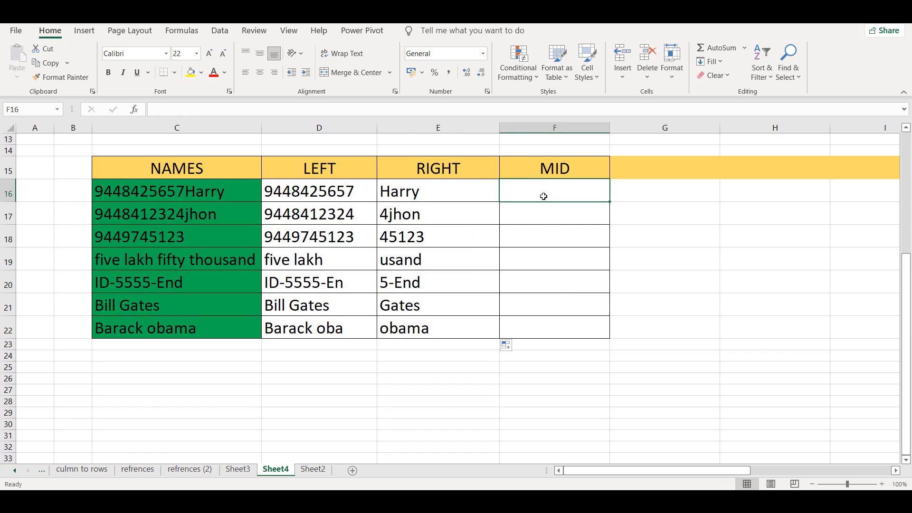
type("=mid")
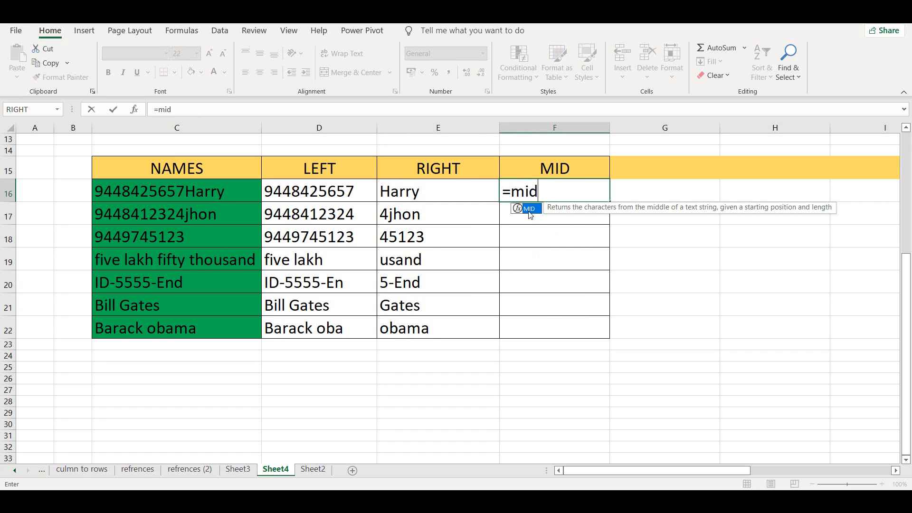
double_click(529, 209)
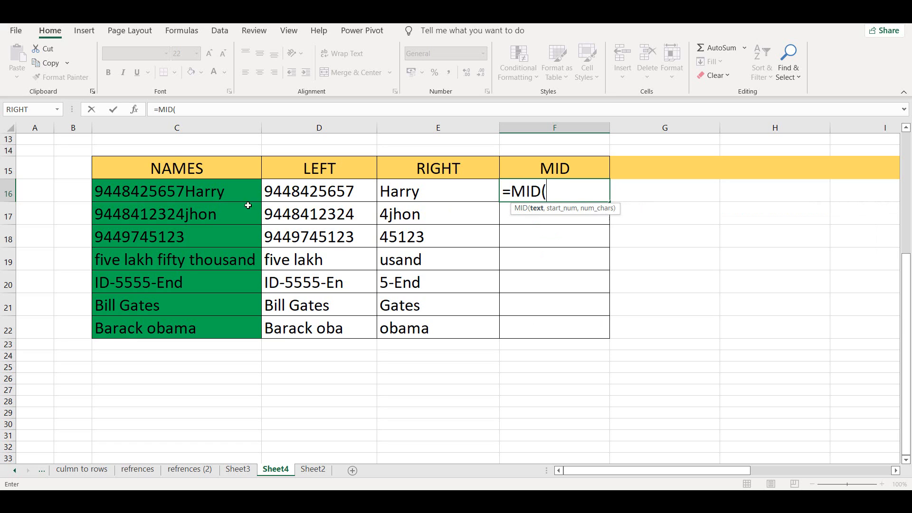
left_click(216, 194)
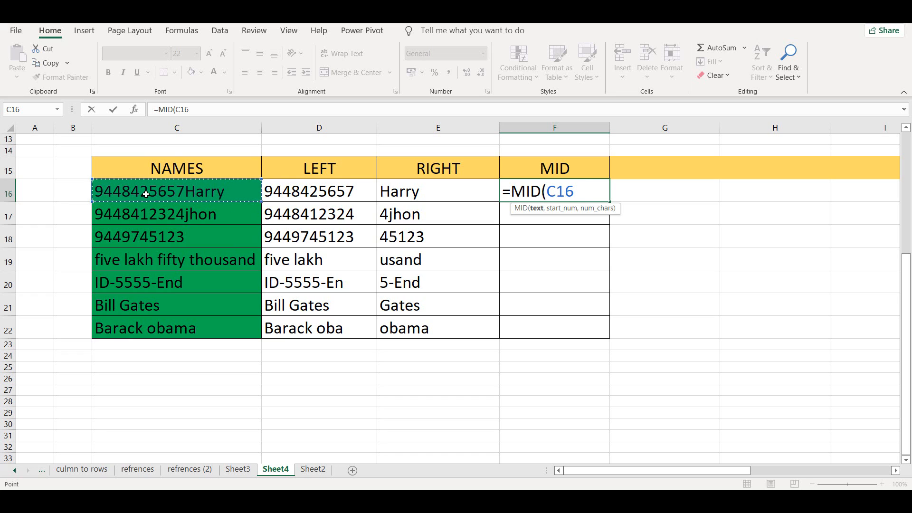
type(",")
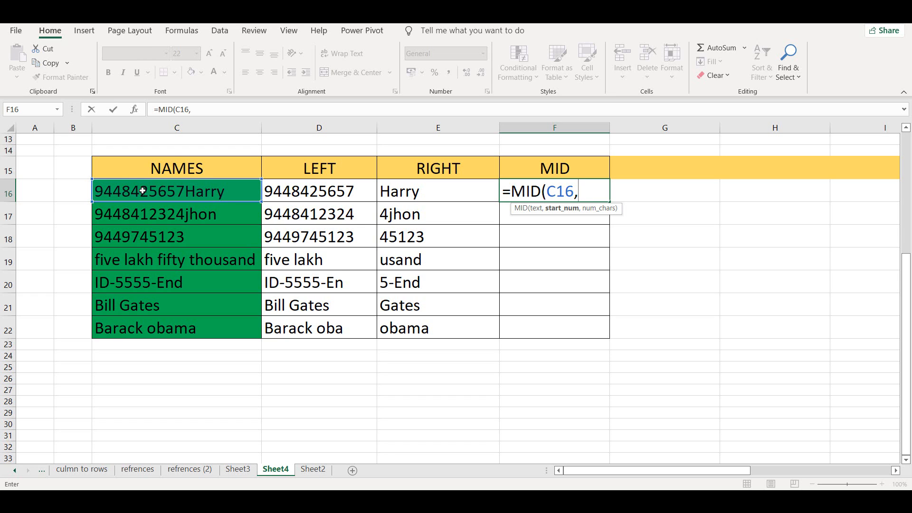
type("3,")
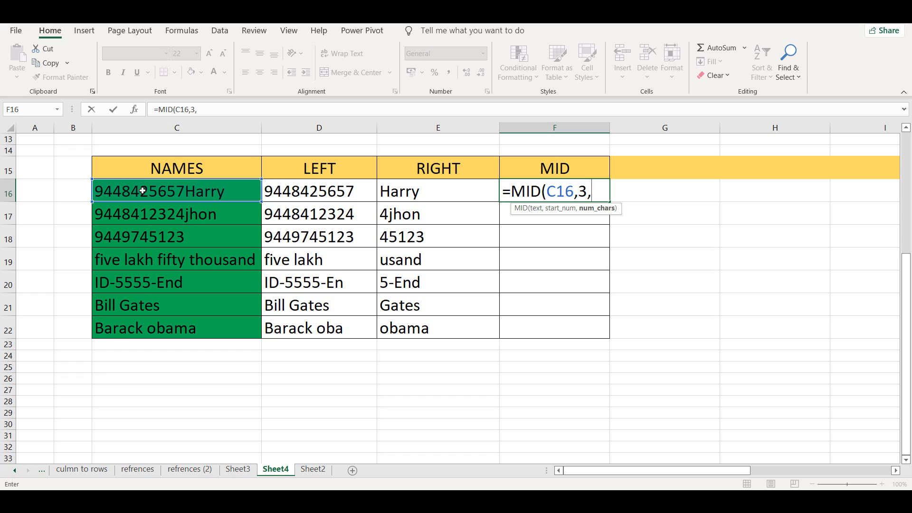
type("6)")
key("Return")
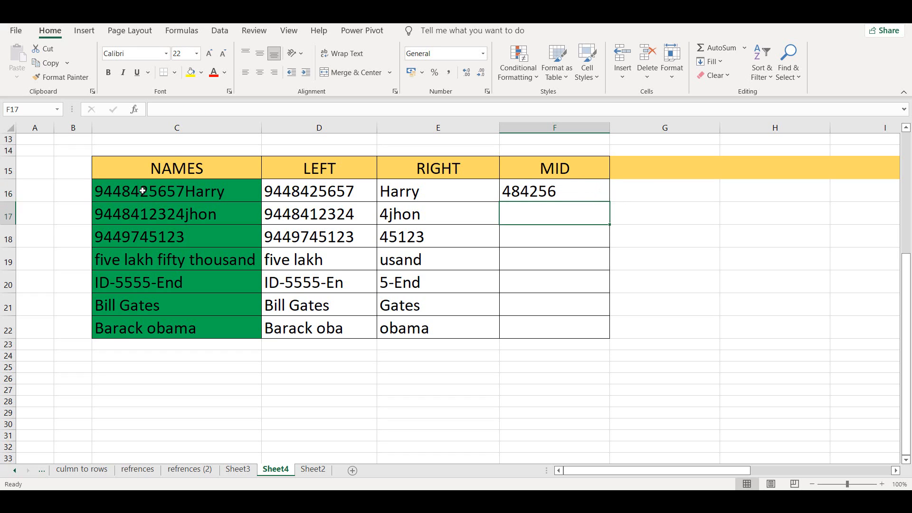
left_click(558, 197)
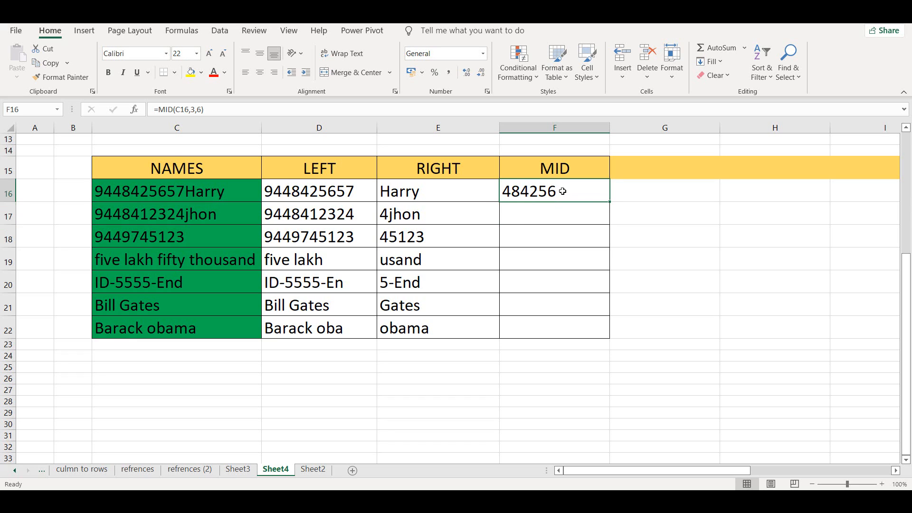
left_click(610, 200)
- Enter =MID(C20,4,4) in F20 to extract the four digits from the ID-5555-End entry
left_click(573, 281)
type("=")
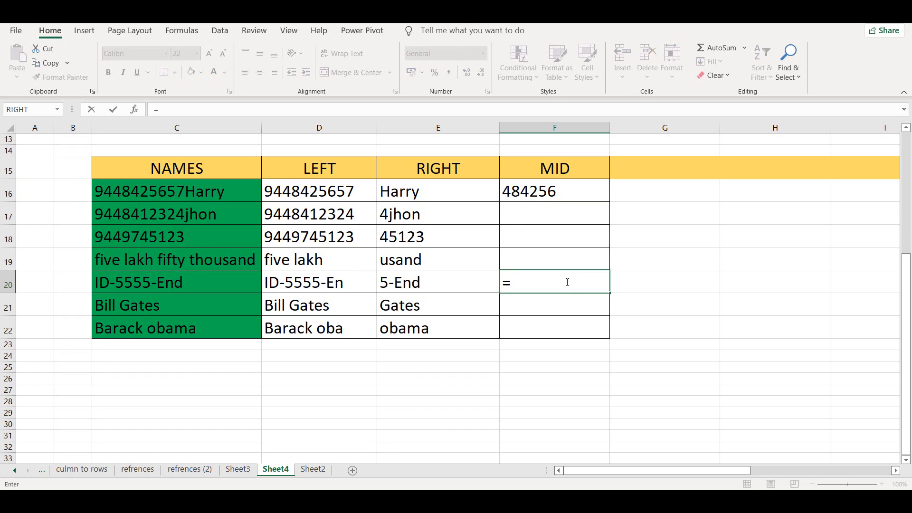
type("mi")
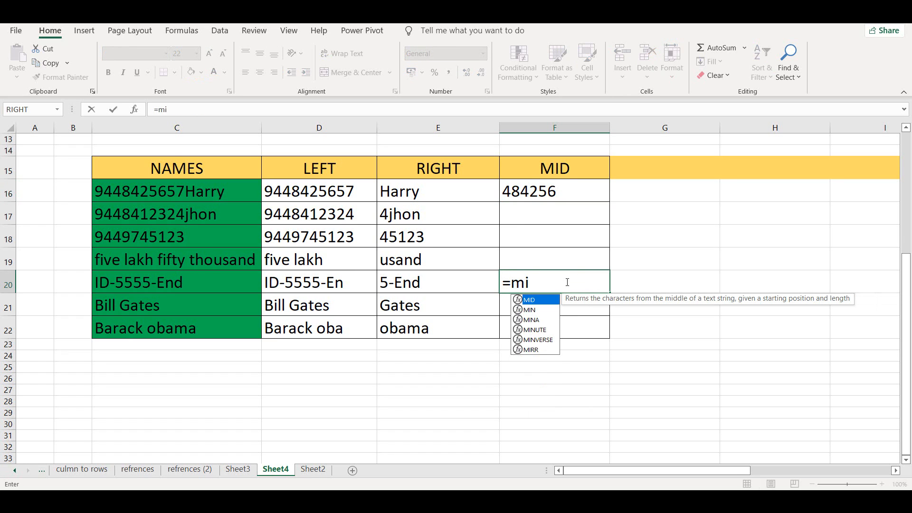
double_click(537, 299)
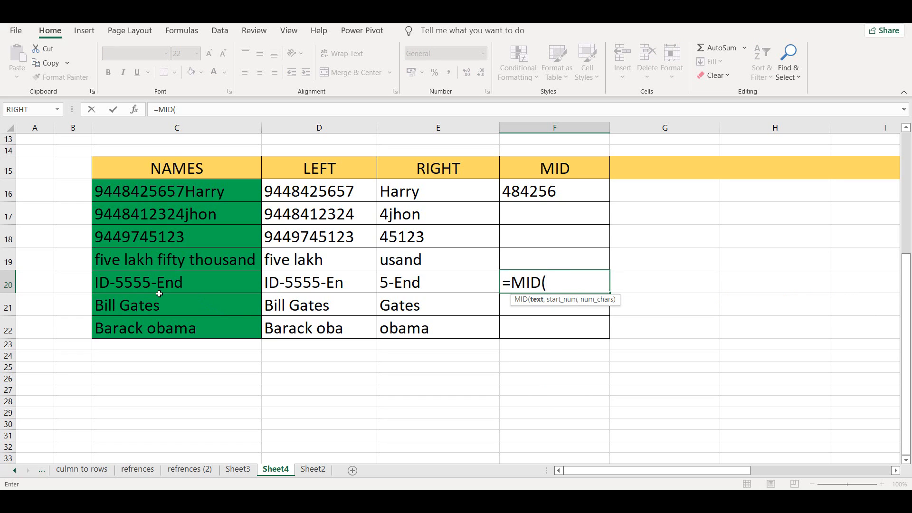
left_click(134, 288)
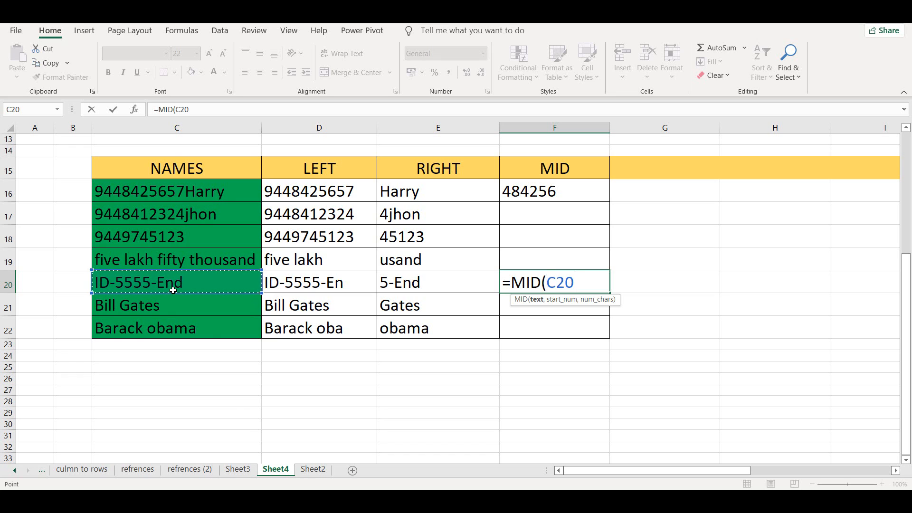
type(",")
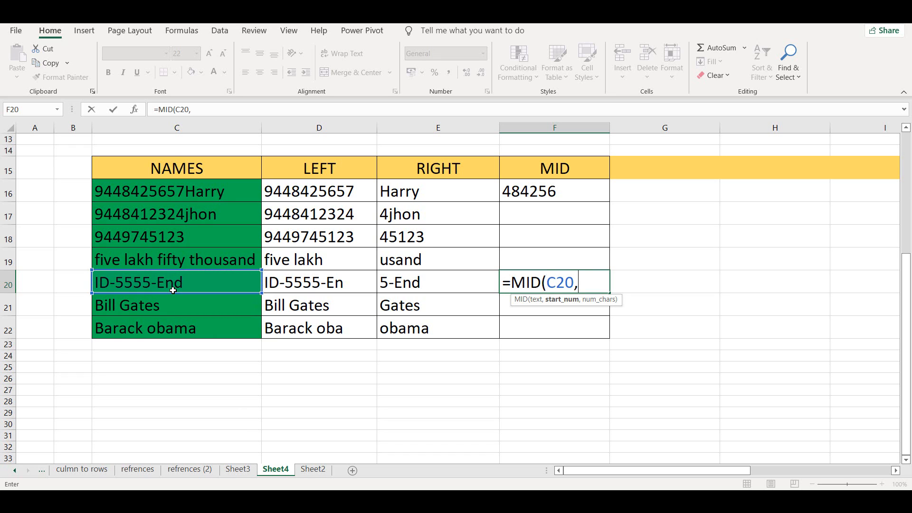
type("4,")
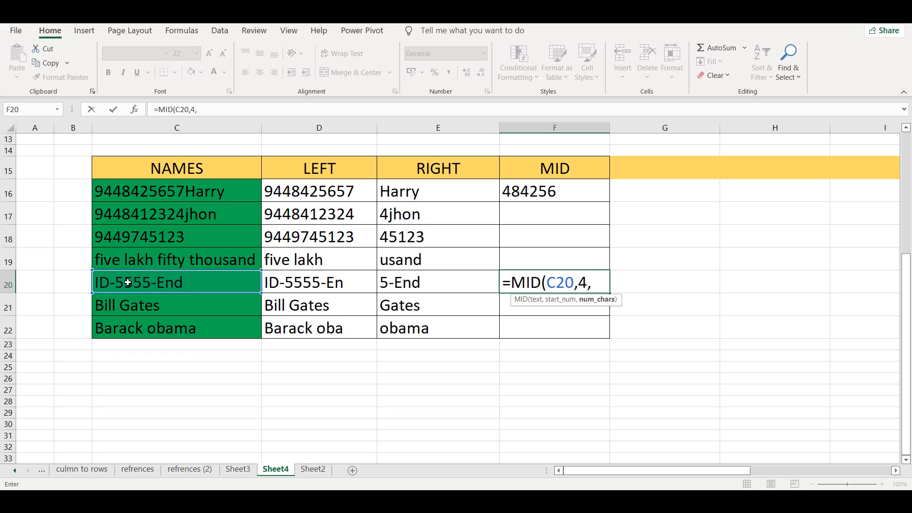
type("4)")
key("Return")
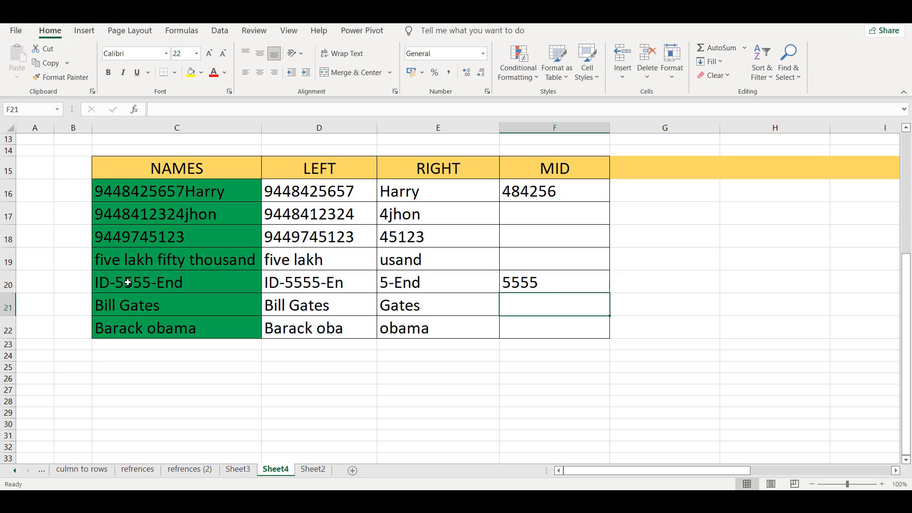
left_click(128, 283)
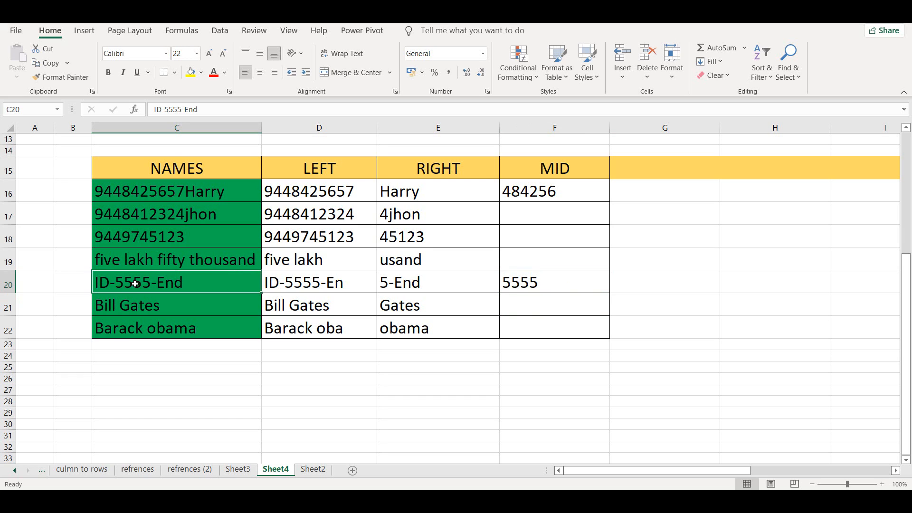
left_click(553, 191)
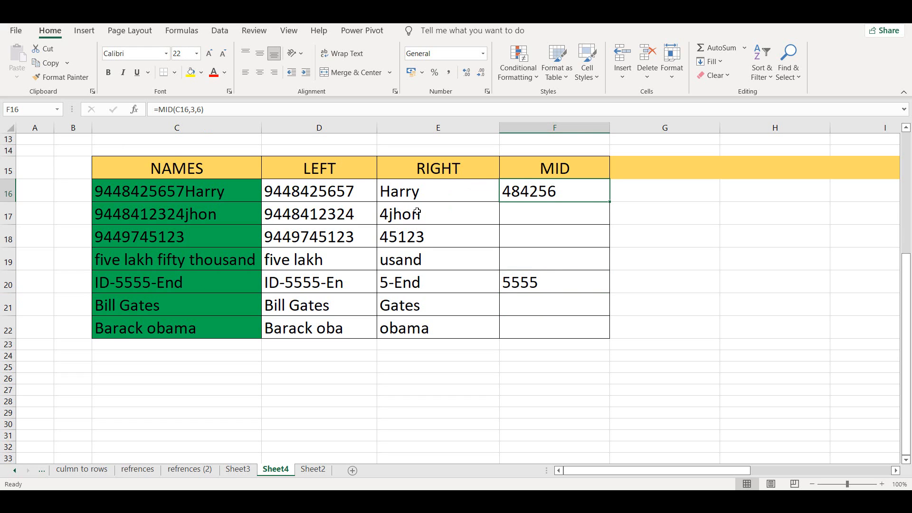
- Enter =MID(C21,5,5) in F21 to extract 5 characters of the C21 entry, starting at character 5
left_click(537, 305)
type("=")
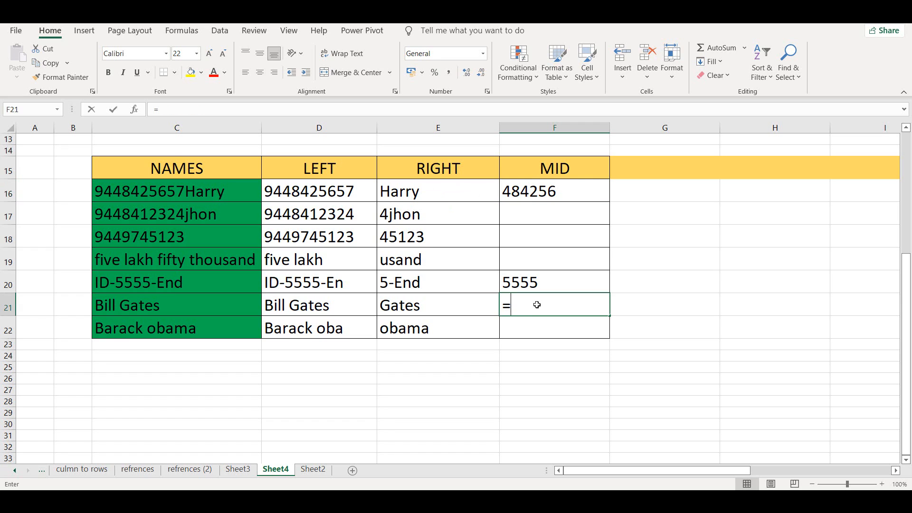
type("mid")
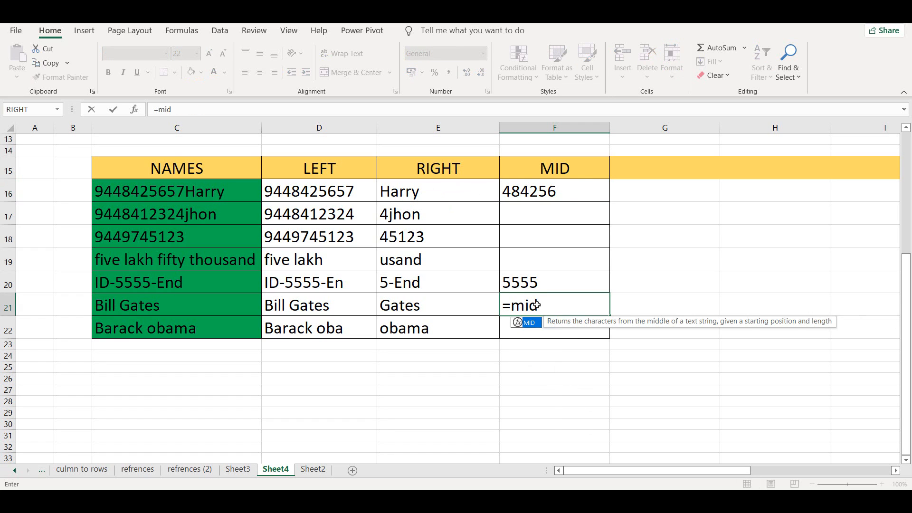
key("Tab")
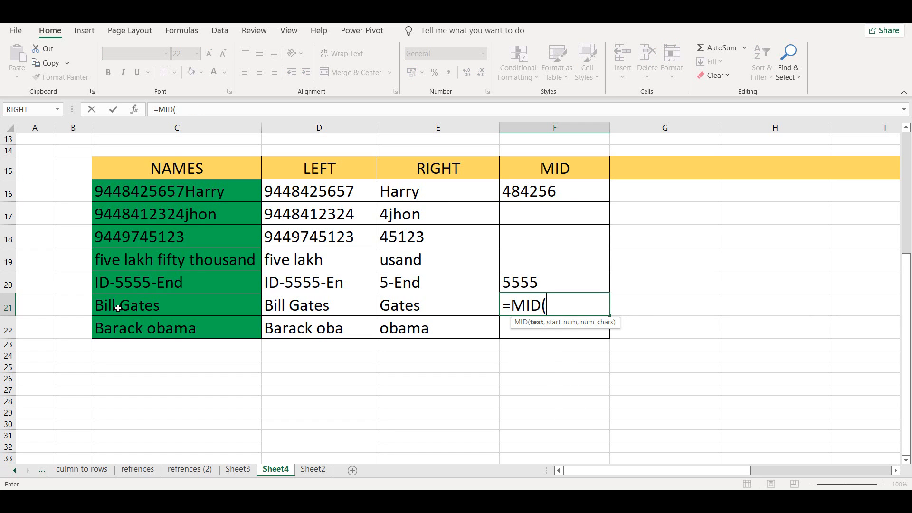
type("4")
key("BackSpace")
left_click(119, 310)
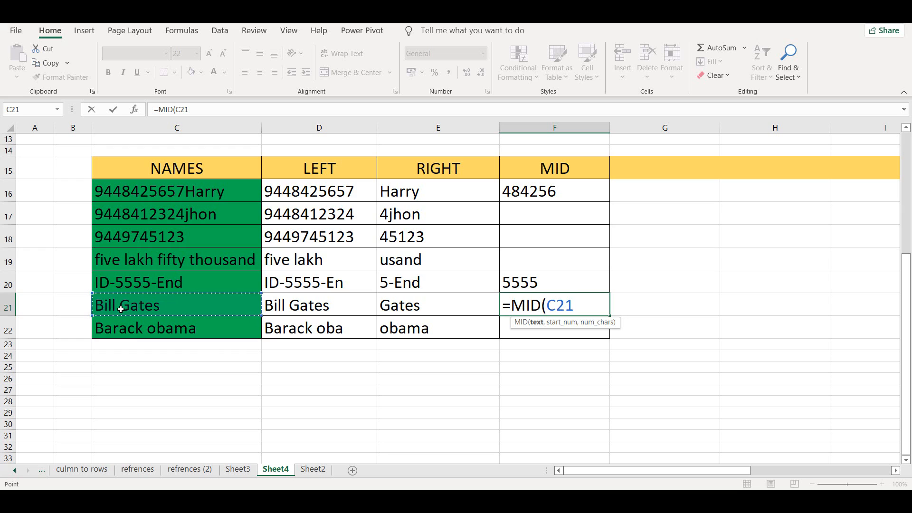
type(",")
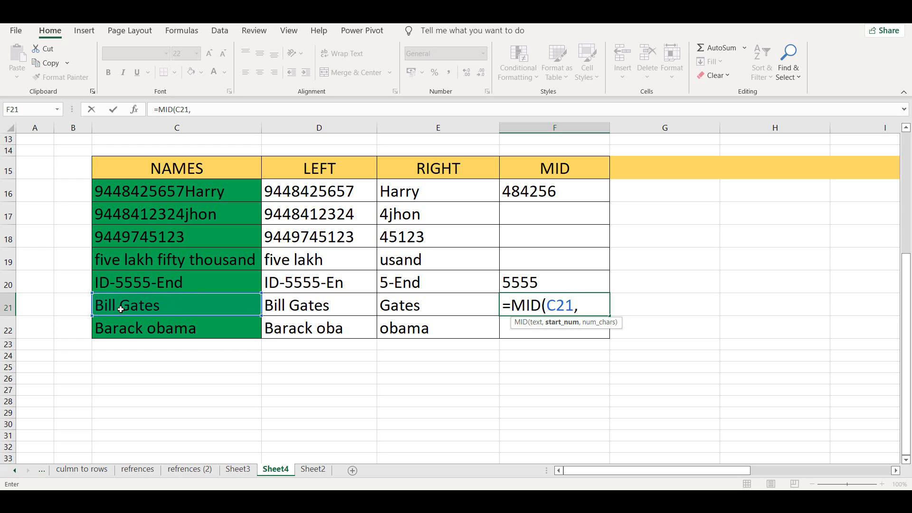
type("5,5")
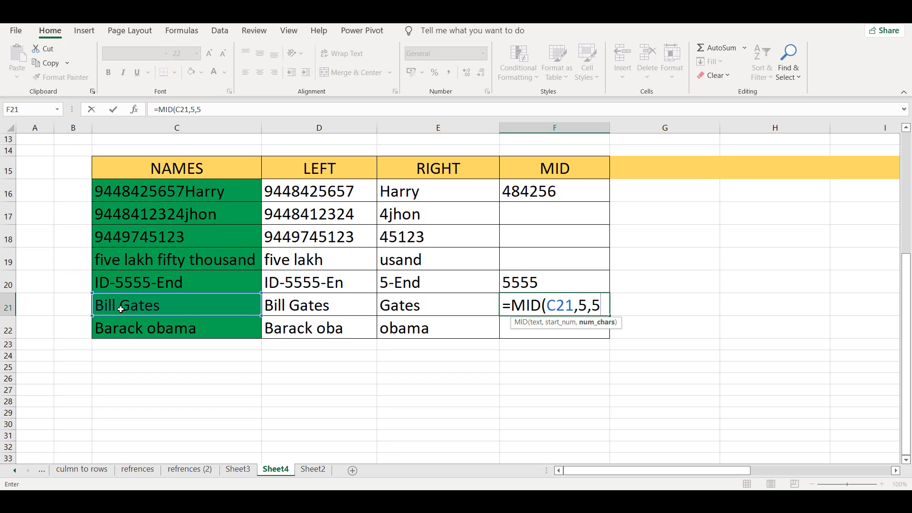
type(")")
left_click(531, 304)
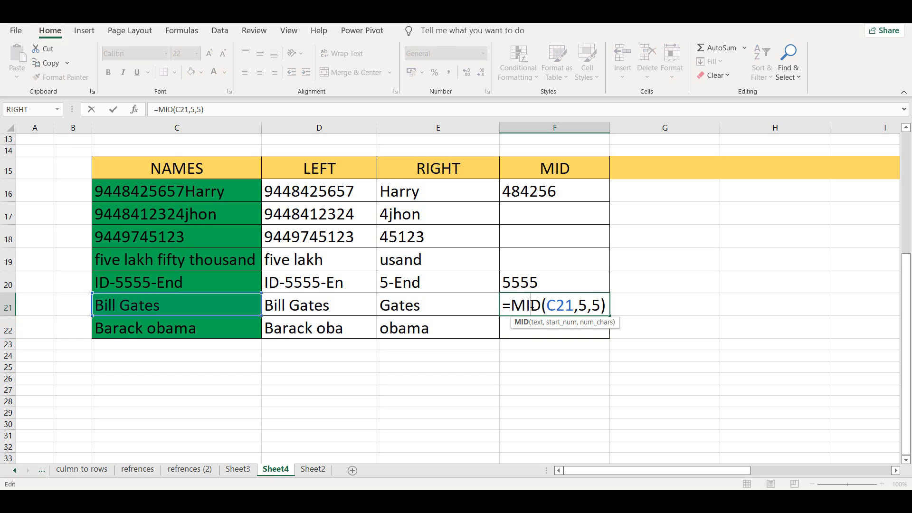
key("Return")
key("Right")
key("BackSpace")
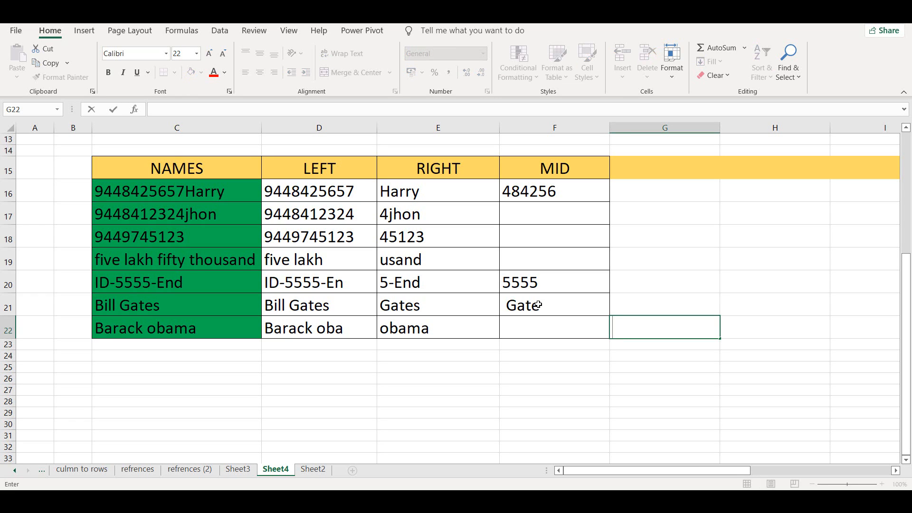
- Examine the arguments of the MID formula in F21 and leave the formula as it is
double_click(538, 304)
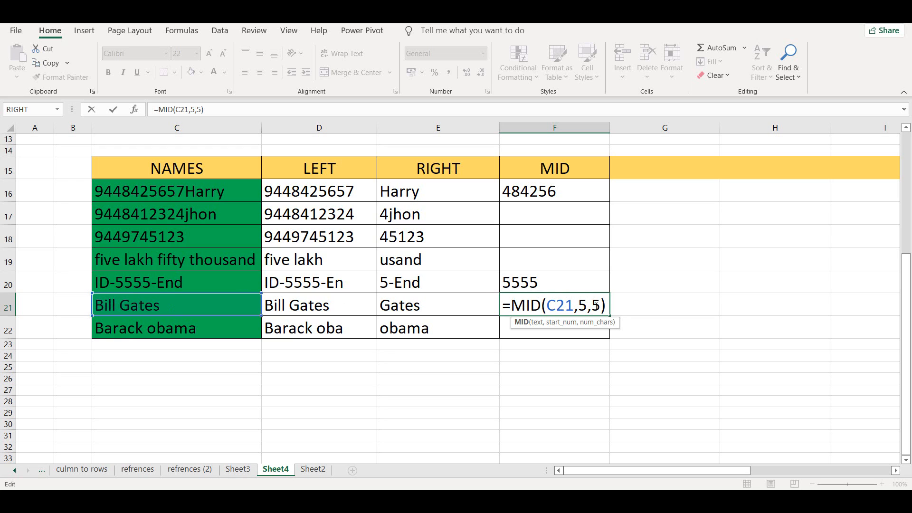
key("Return")
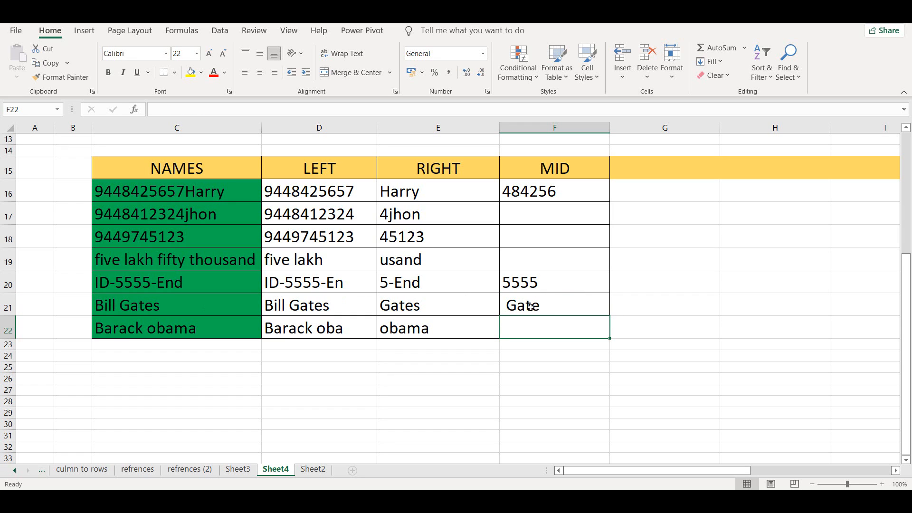
double_click(512, 314)
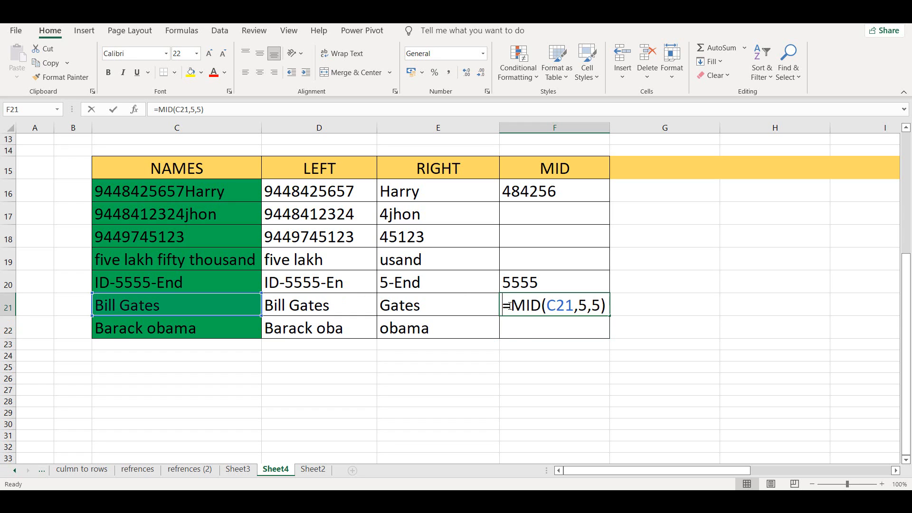
left_click(518, 331)
key("Escape")
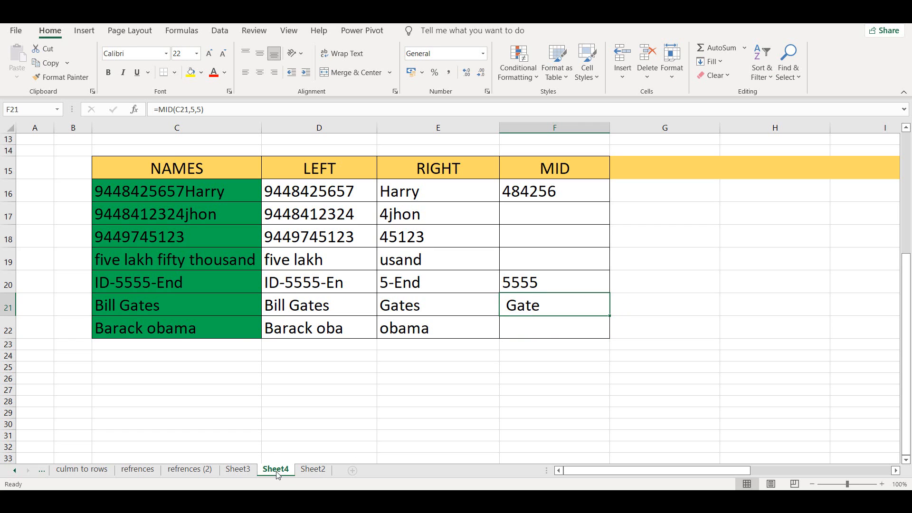
scroll(227, 237, "up", 1)
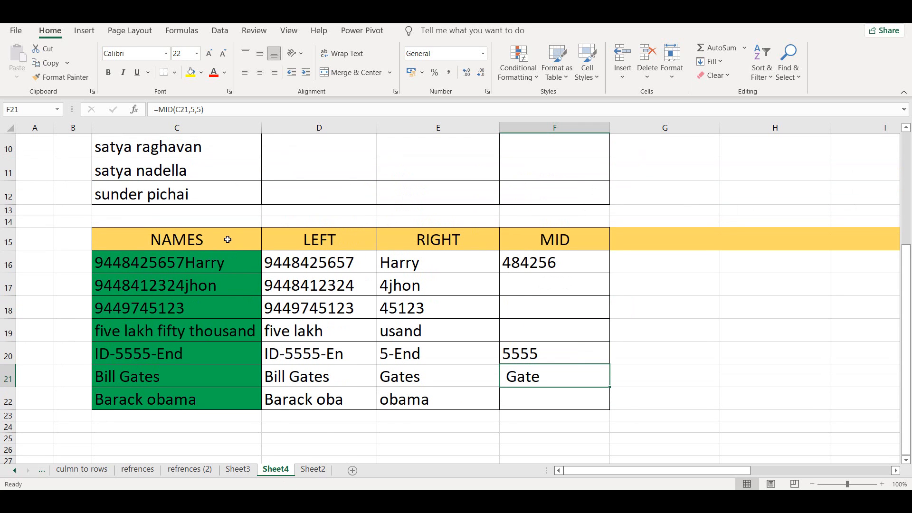
scroll(247, 261, "down", 1)
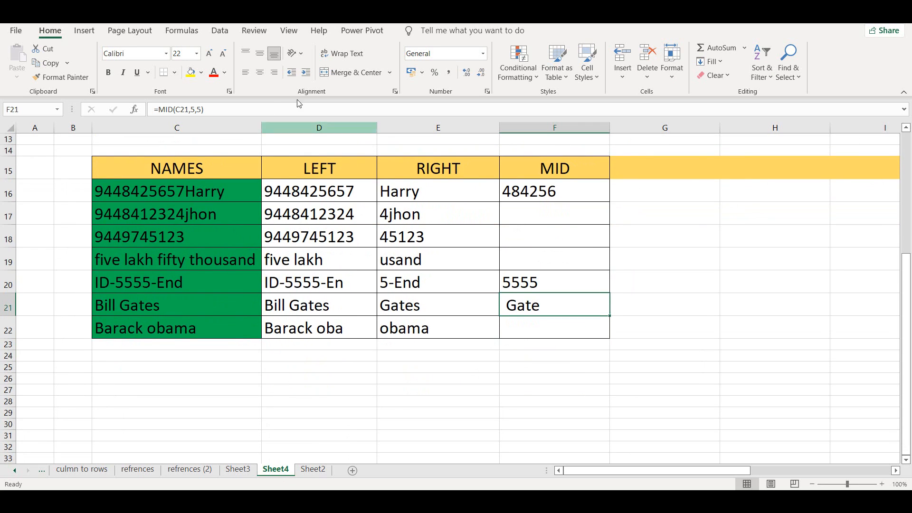